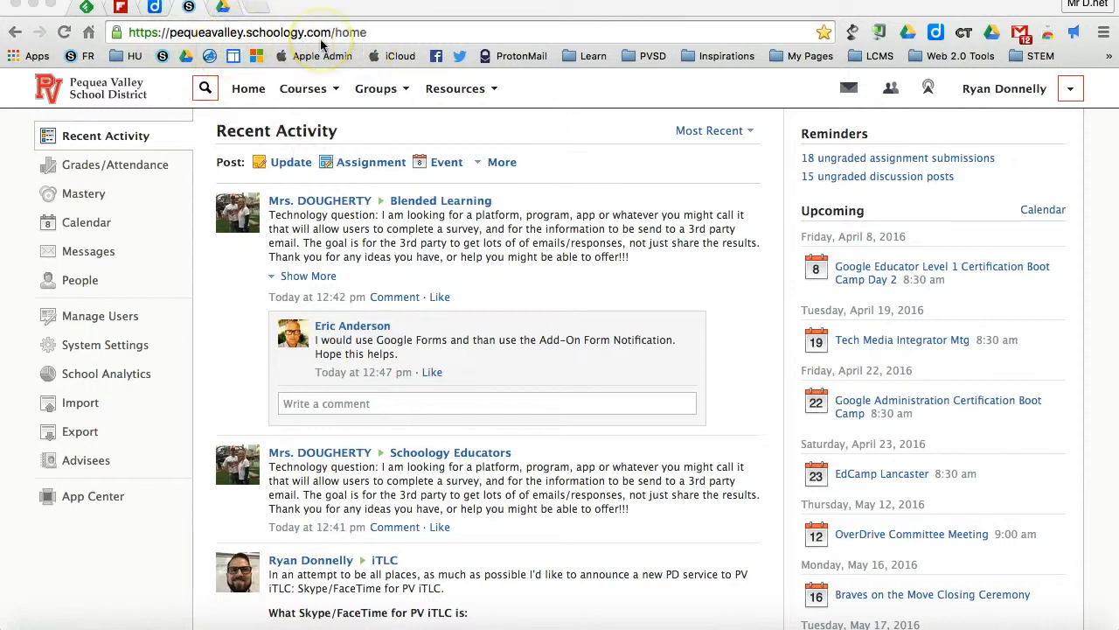
Step: Log out of the current Schoology account
click(256, 14)
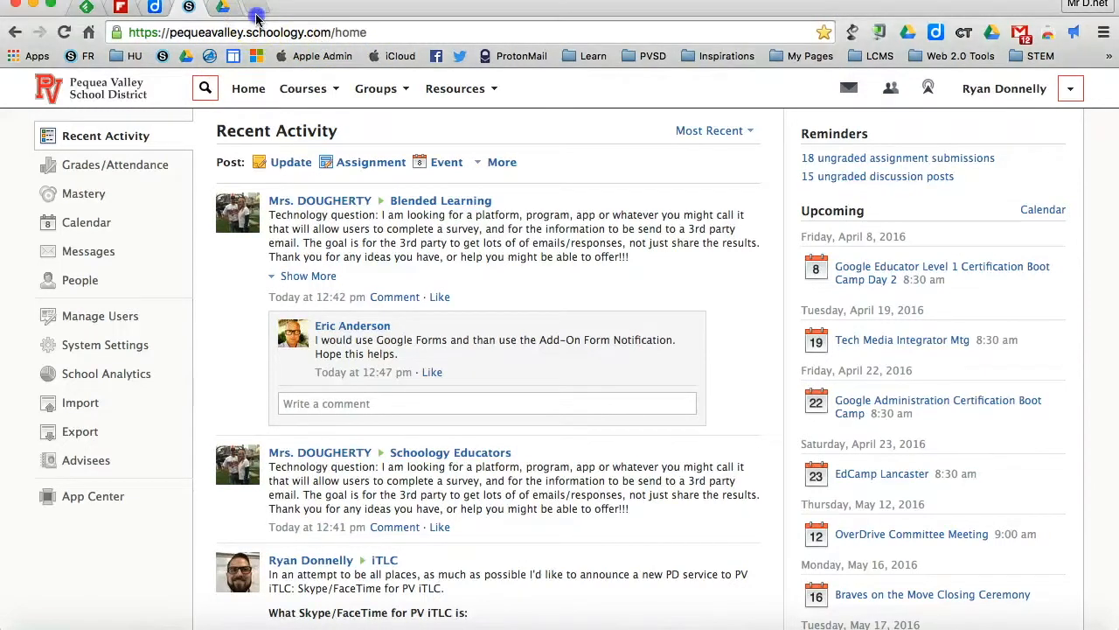
click(1077, 85)
click(962, 453)
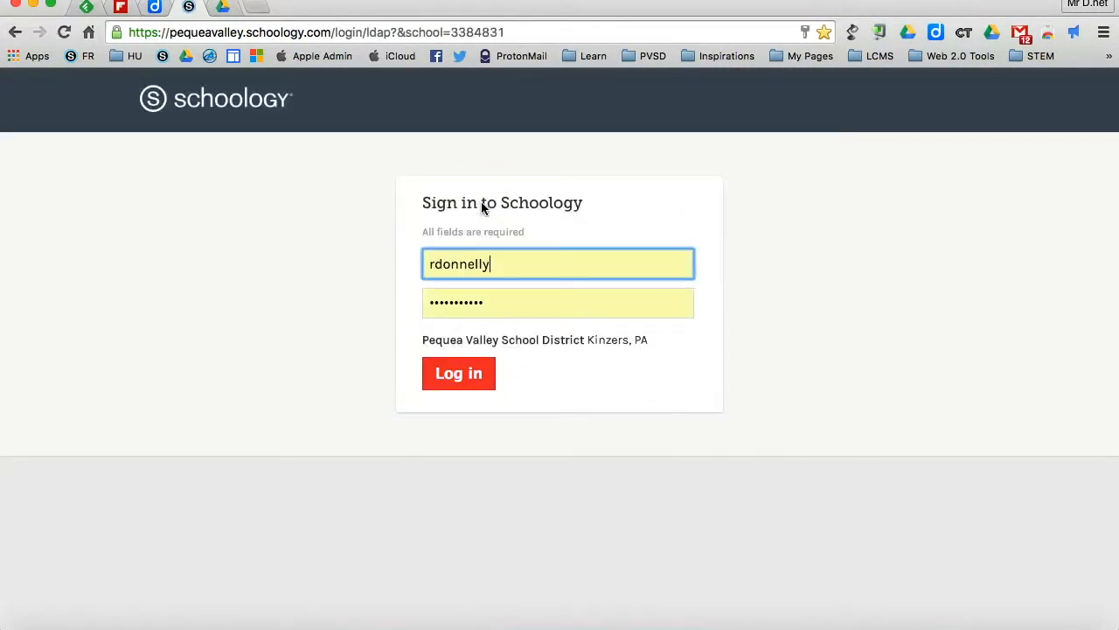
Step: Open the district's Schoology sign-in page at pequeavalley.schoology.com
click(308, 32)
text(pequeavalley.sc)
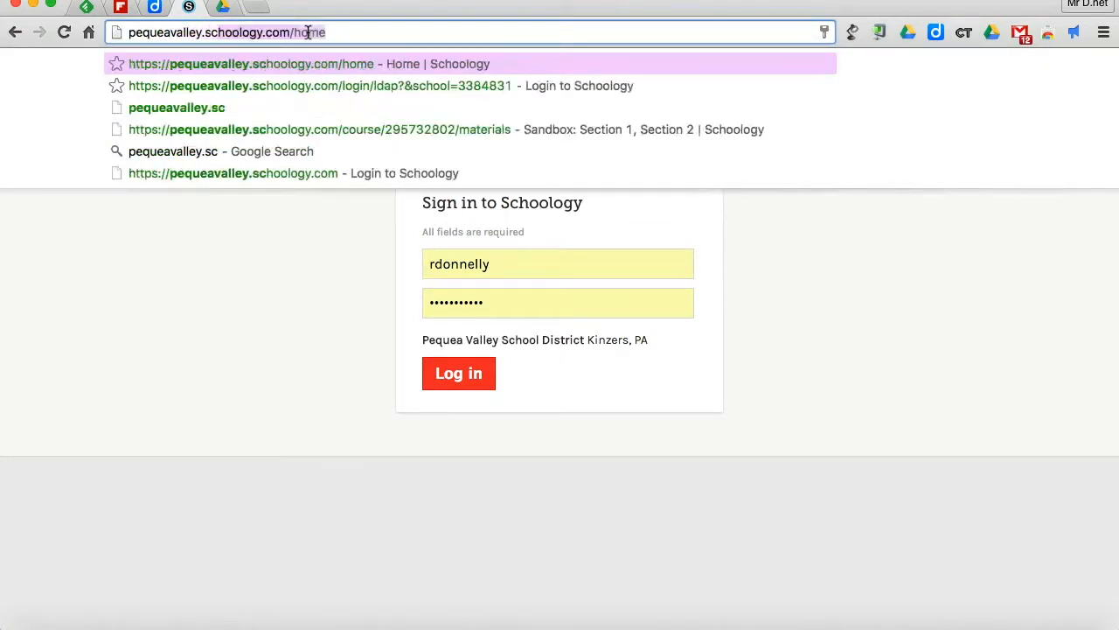
text(hoology.com)
key(Delete)
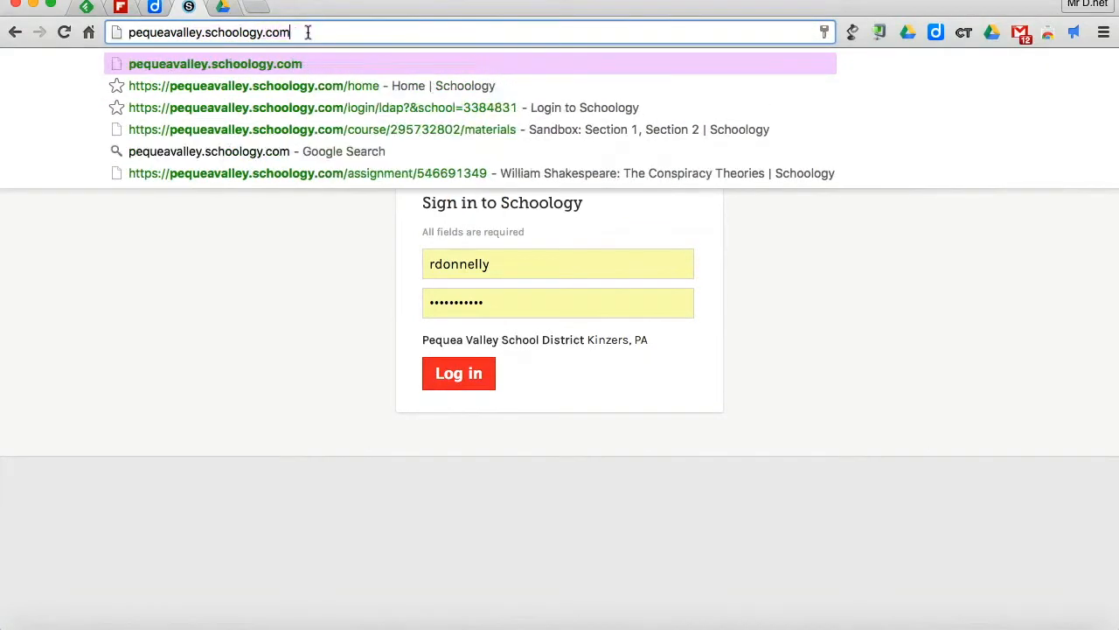
key(Return)
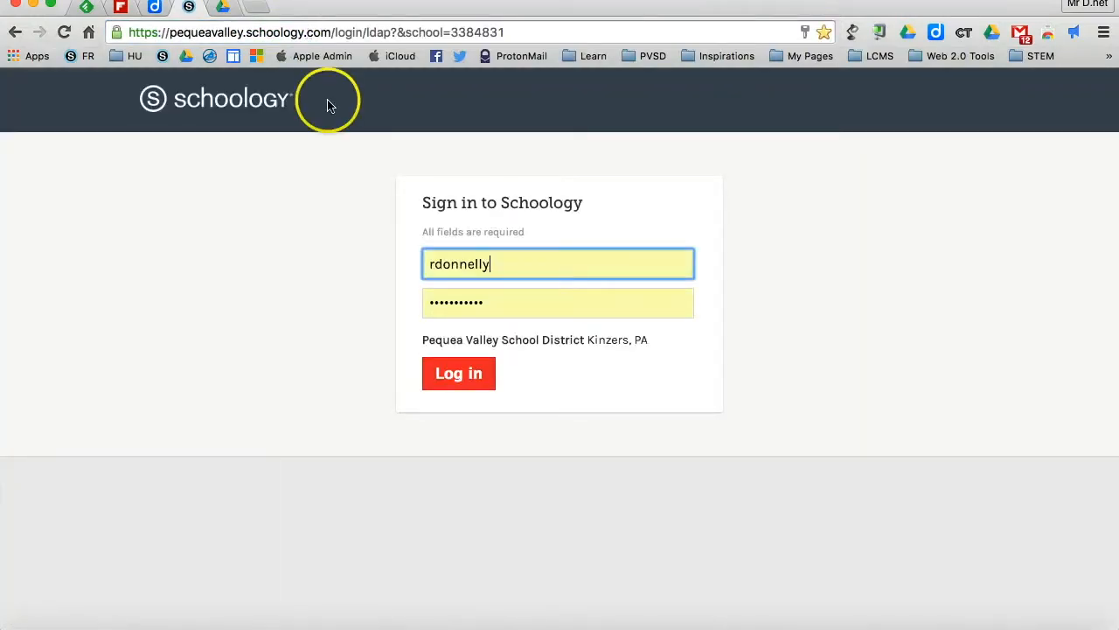
Step: Replace the username with the saved account username and log in to Schoology with the stored password
double_click(467, 261)
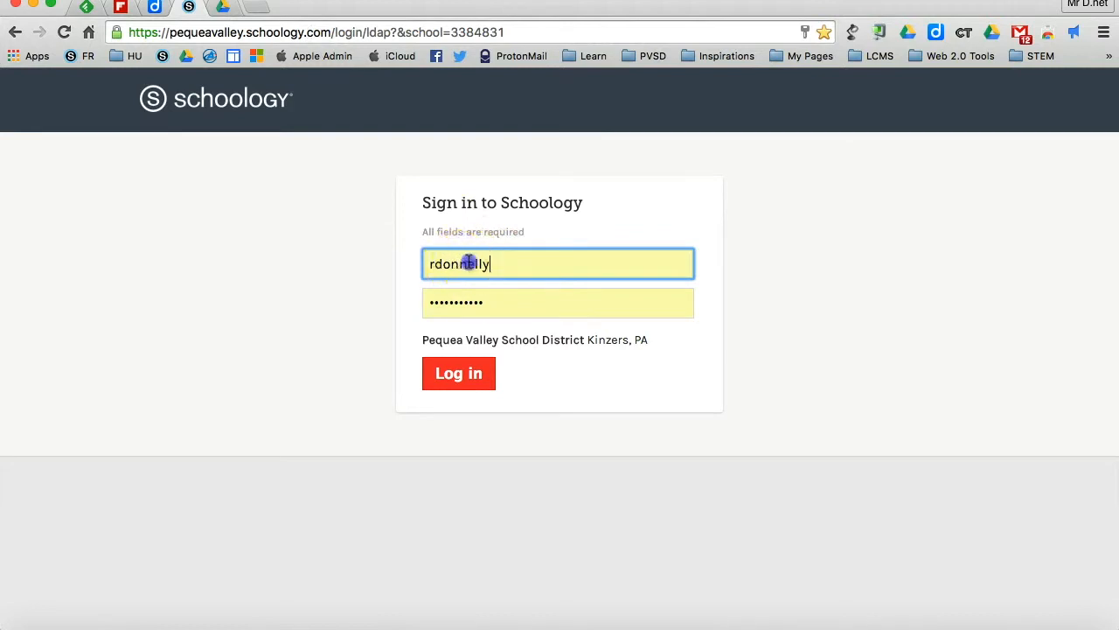
key(BackSpace)
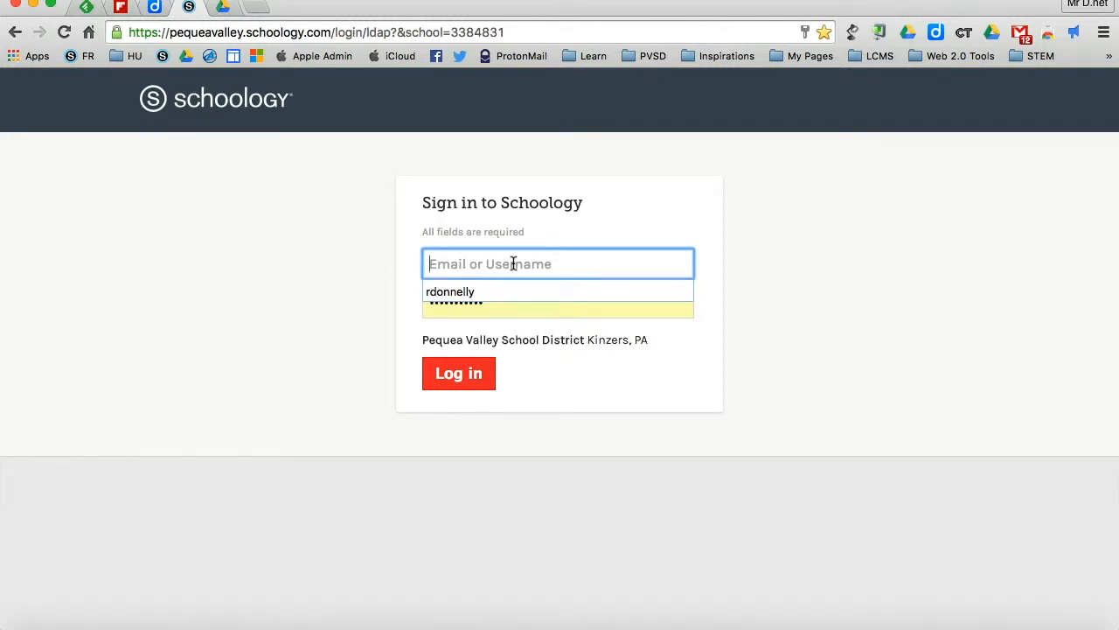
click(471, 298)
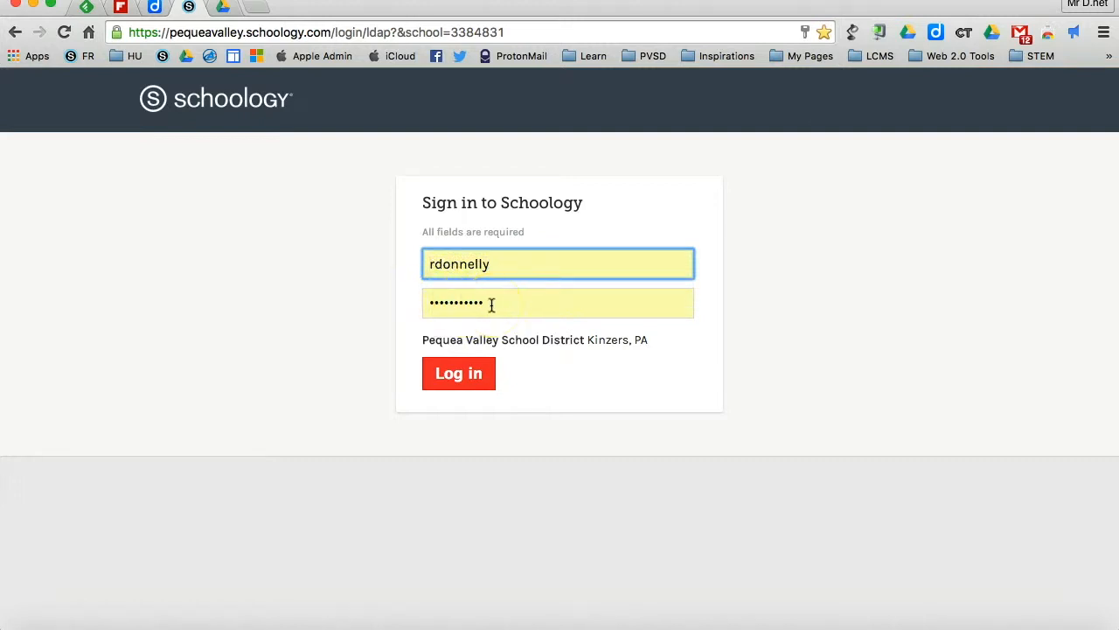
click(470, 371)
click(477, 374)
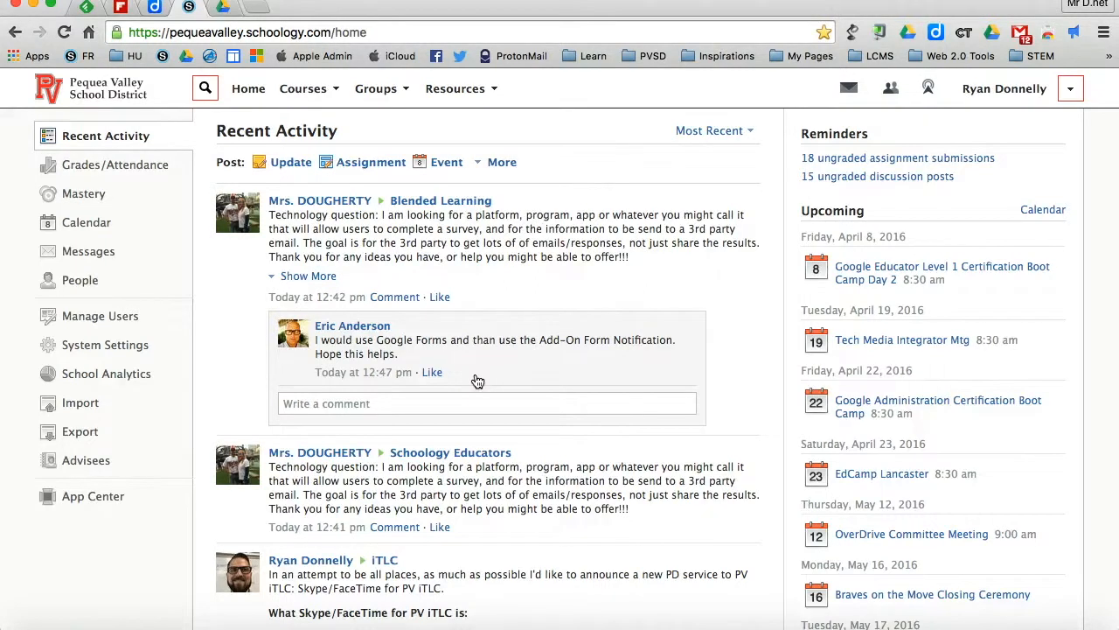
Step: Look through the full list of the account's existing courses
click(486, 530)
click(313, 99)
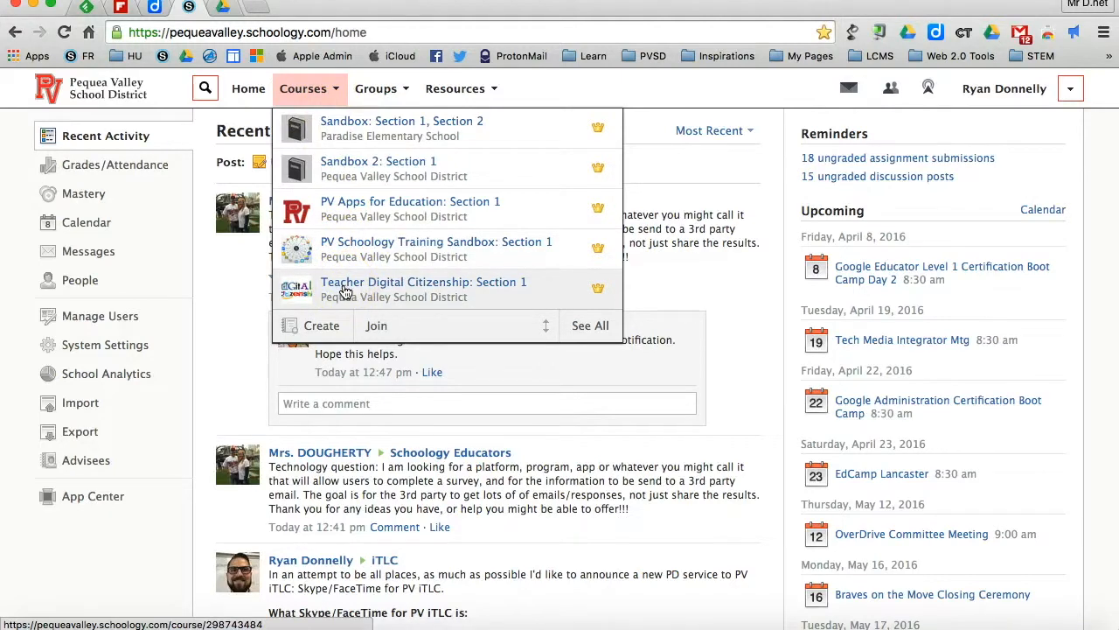
scroll(345, 291, down, 2)
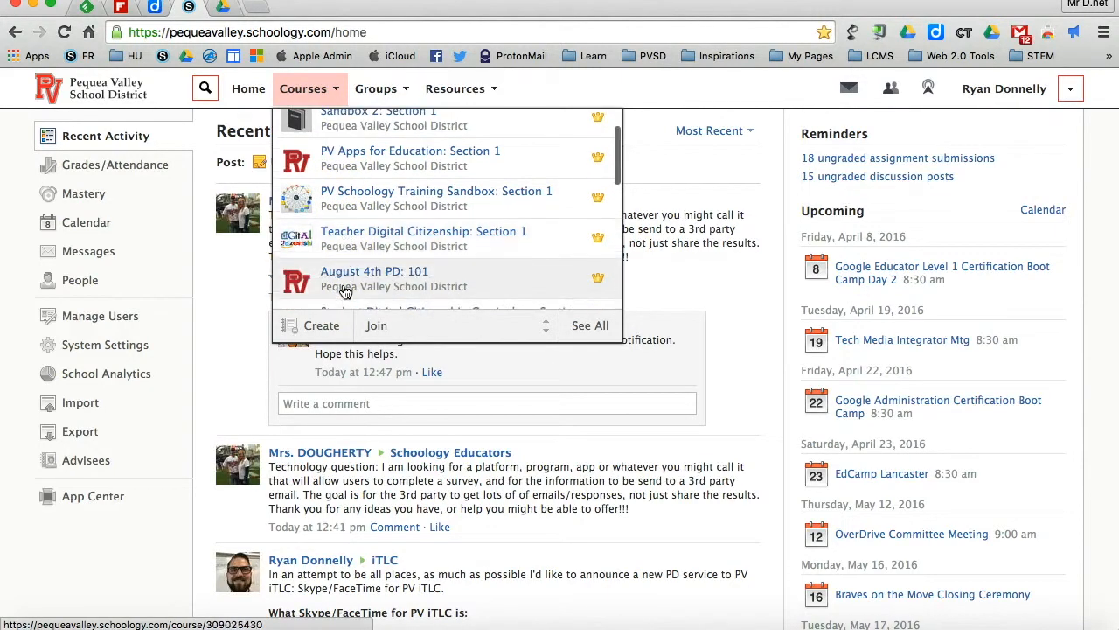
scroll(398, 166, down, 4)
scroll(398, 166, down, 4)
scroll(398, 166, up, 8)
scroll(398, 166, up, 2)
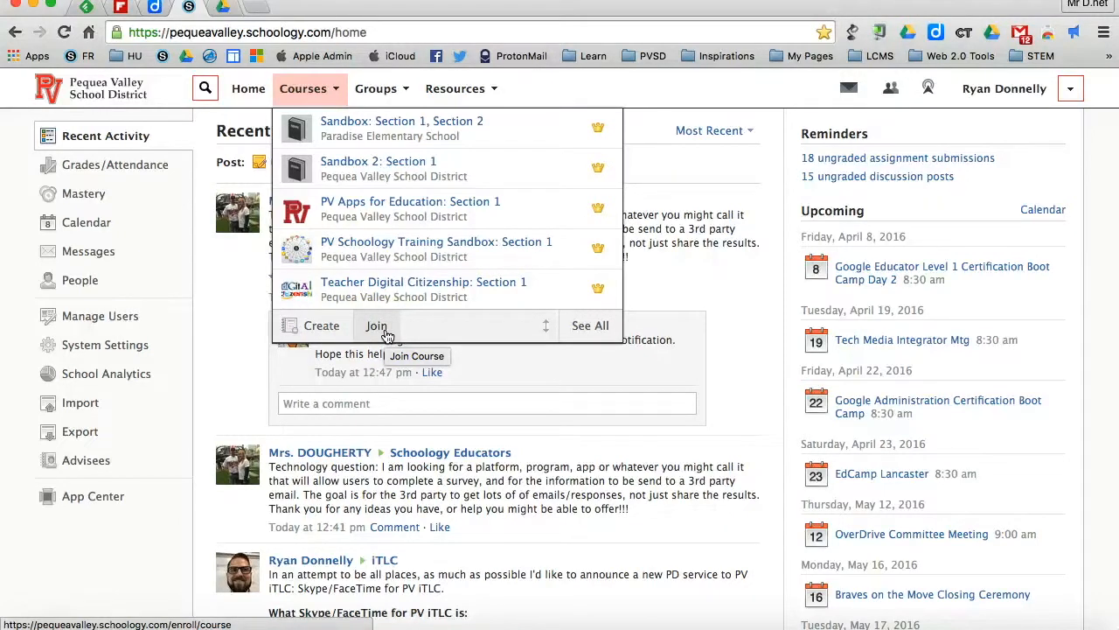
Step: Start a new course and name it with the teacher's last name followed by "– Test – 15-16", without using a suggested name
click(330, 334)
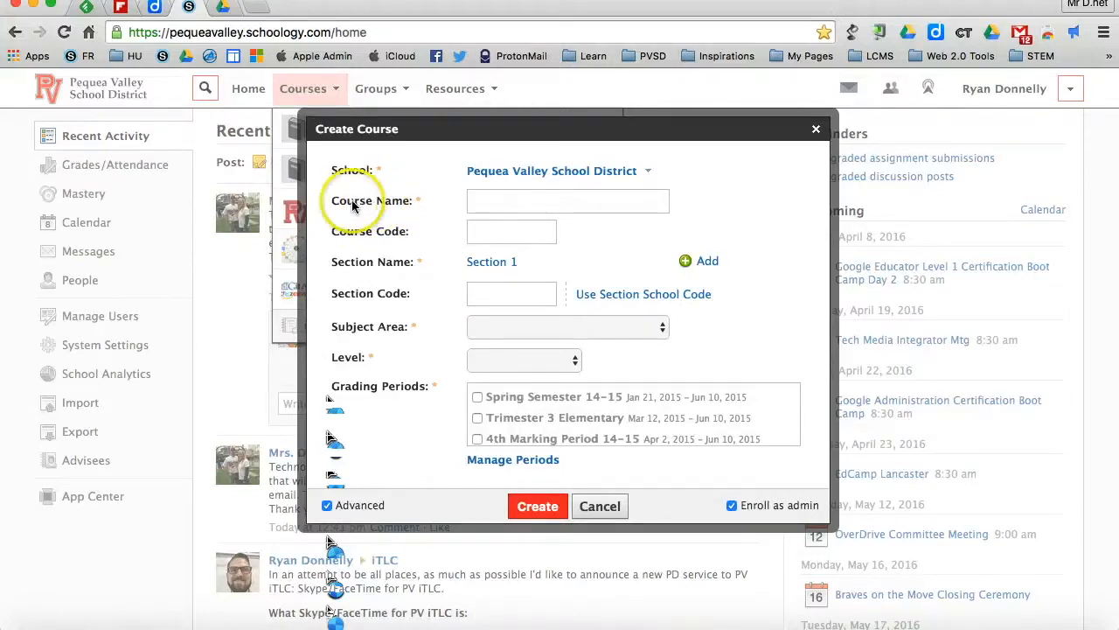
click(493, 201)
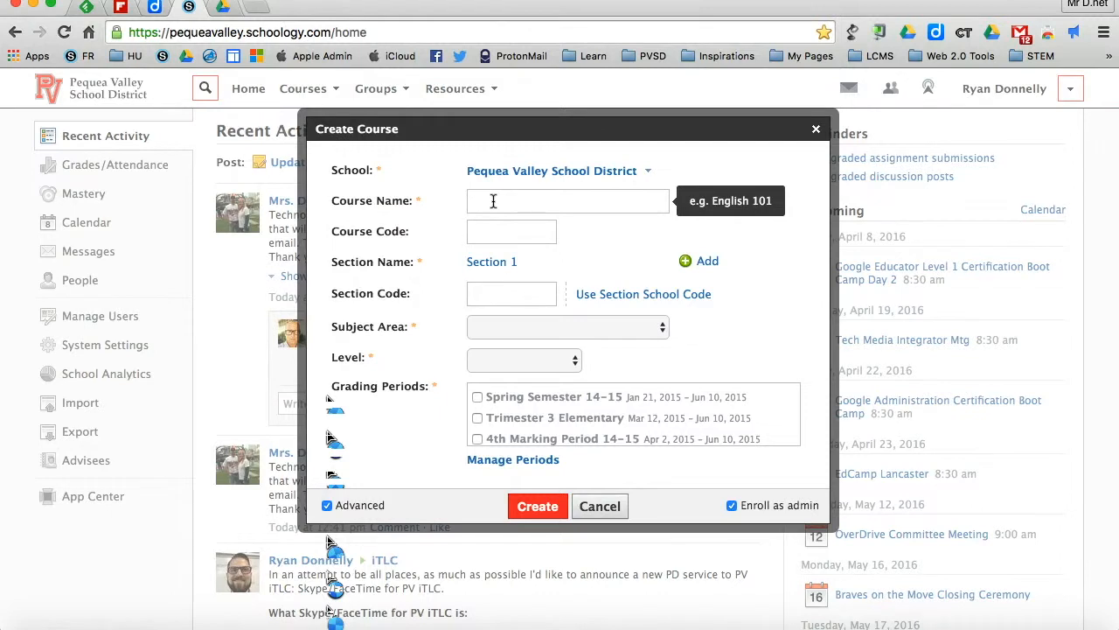
text(Donnelly – T)
text(t - 15-16)
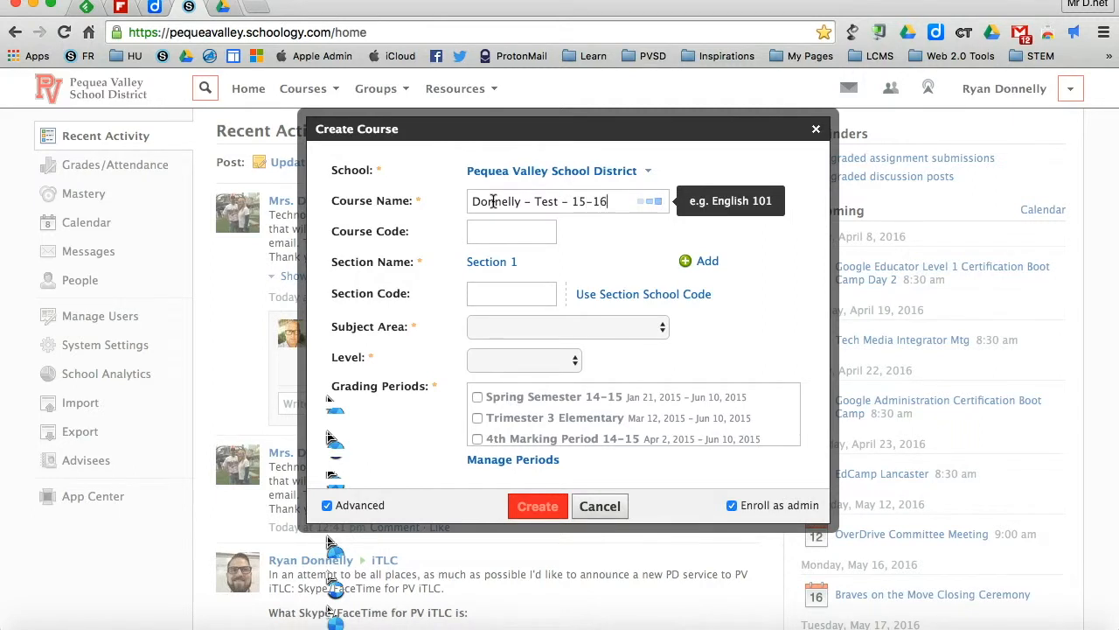
click(487, 215)
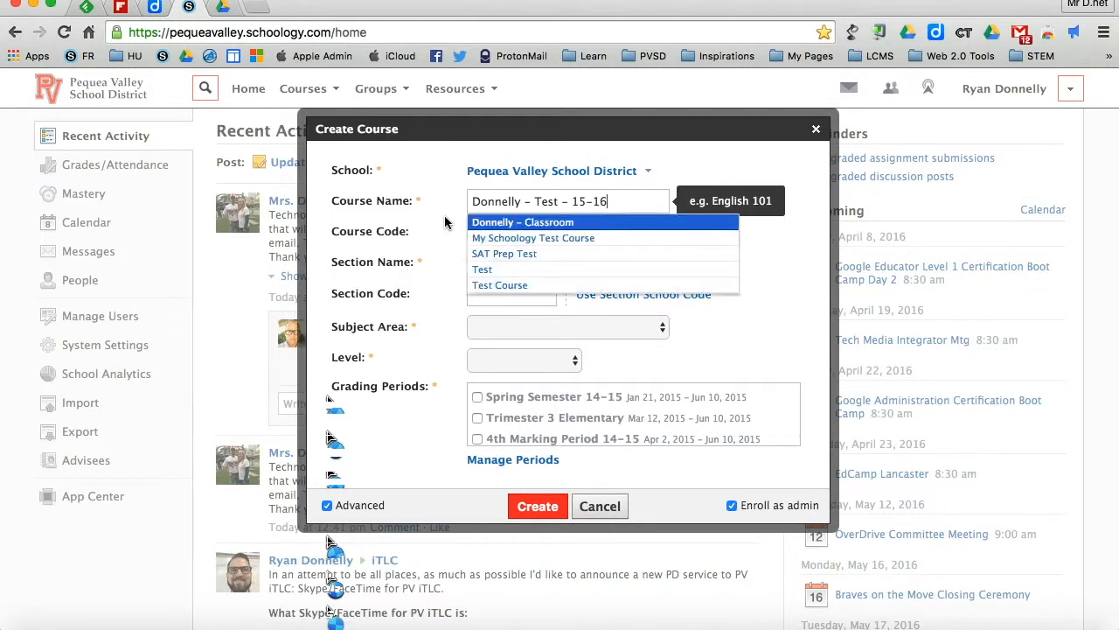
click(444, 222)
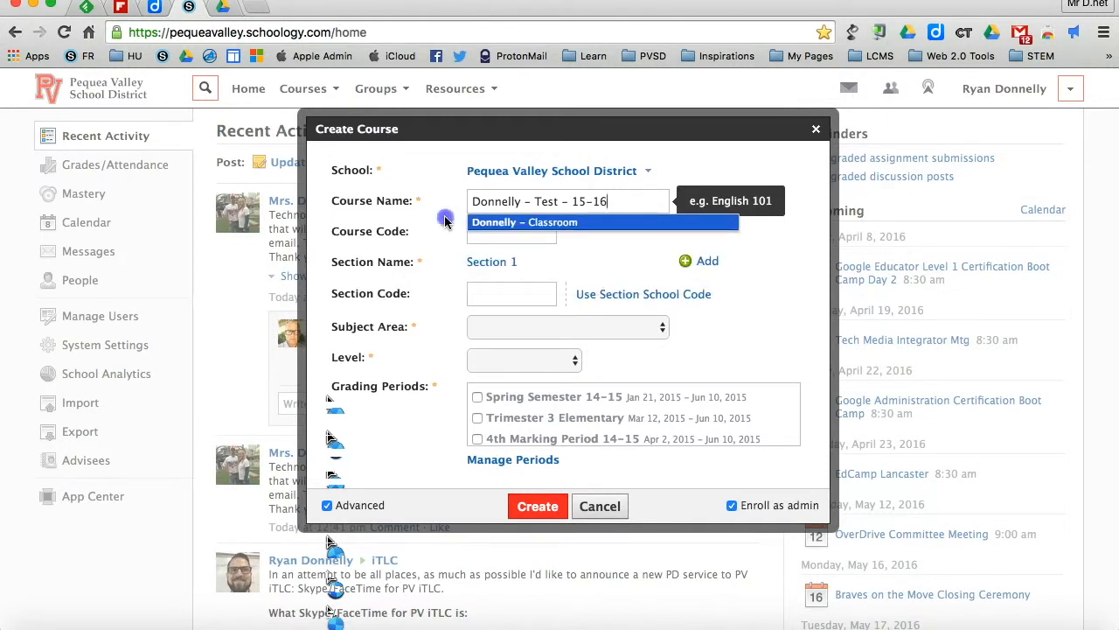
click(435, 281)
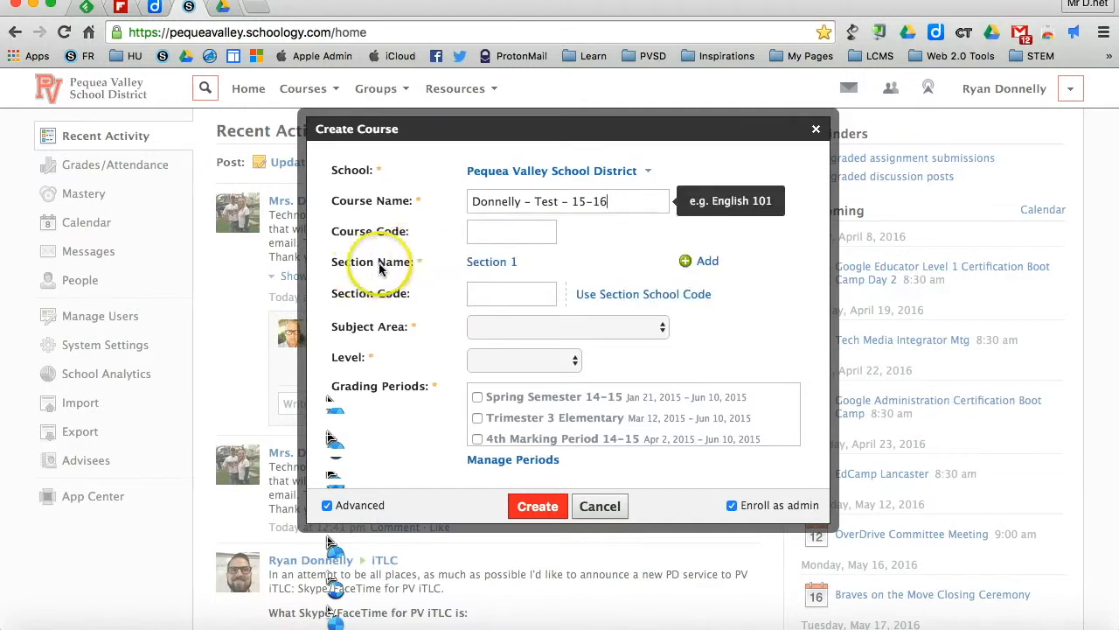
Step: Name the new course's first section PD 1 and add a second section named PD 2
click(494, 268)
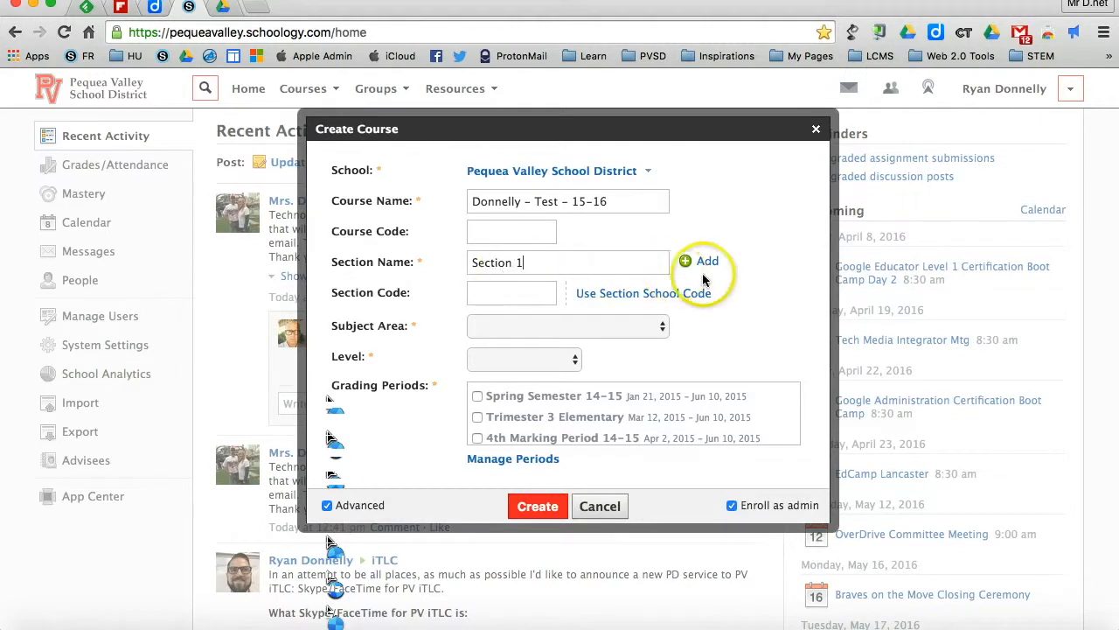
triple_click(649, 269)
text(PD 1)
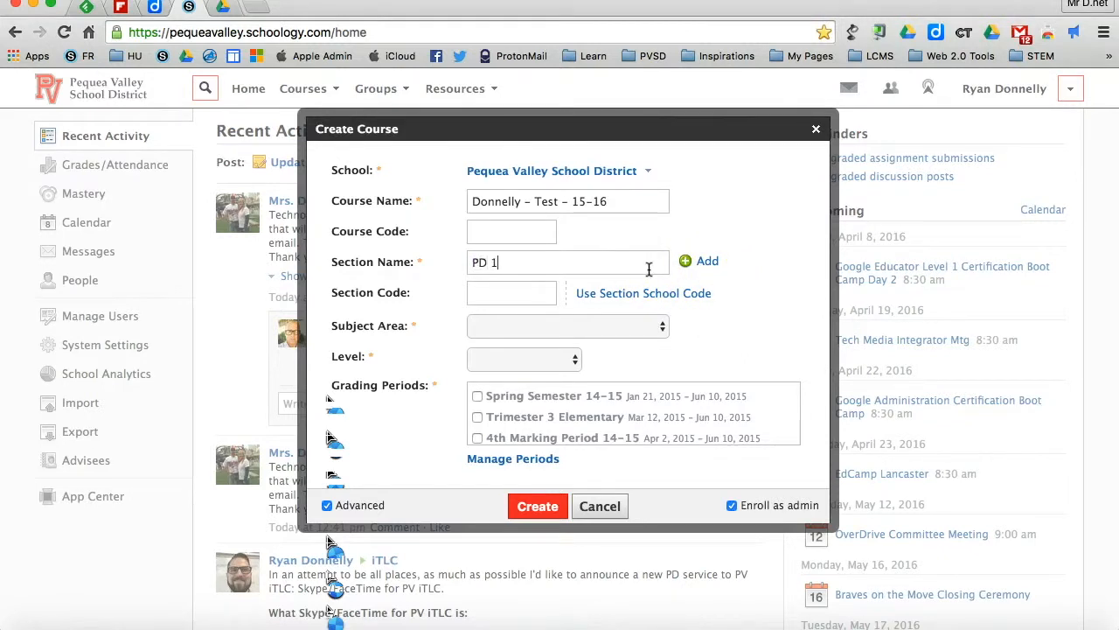
click(706, 262)
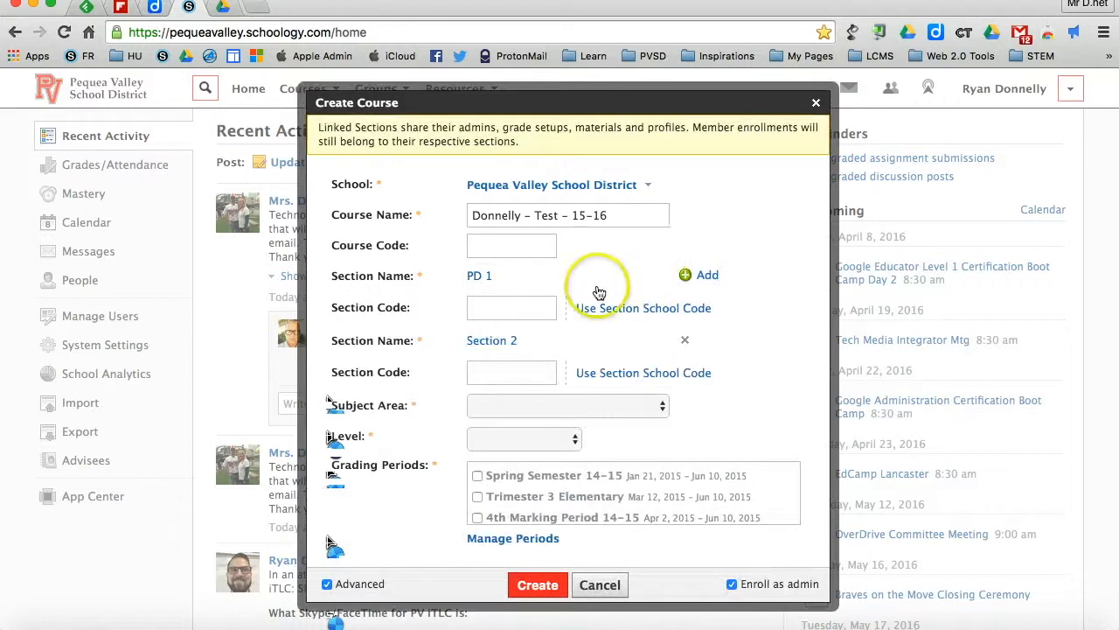
click(508, 344)
triple_click(510, 348)
text(PD 2)
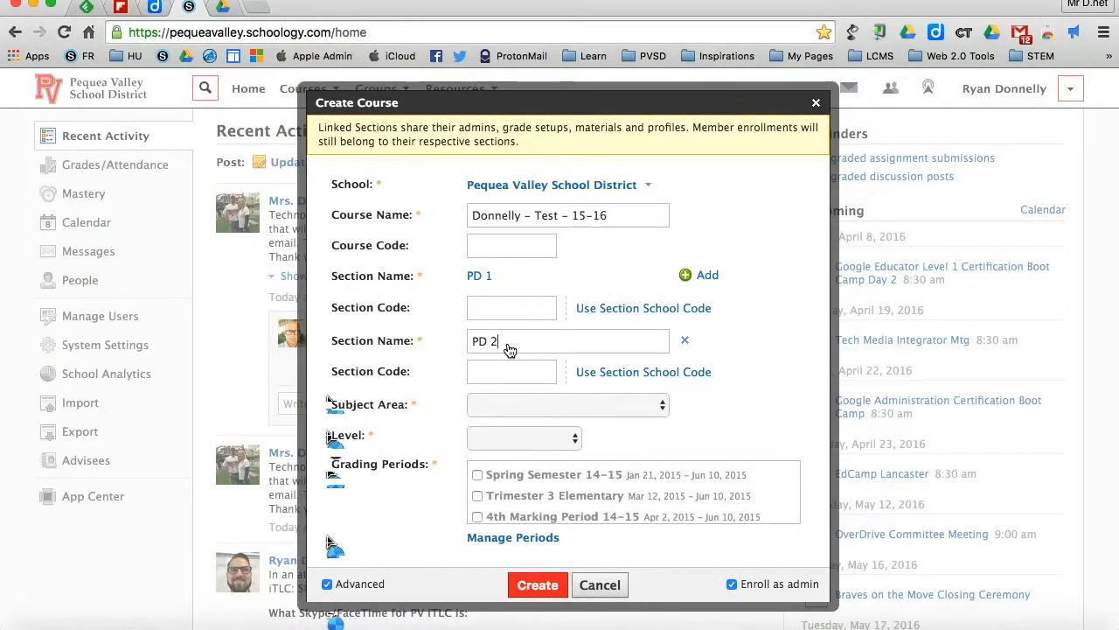
Step: Add a third section to the course and name it PD 3
click(705, 275)
click(516, 400)
triple_click(516, 401)
text(Pd 3)
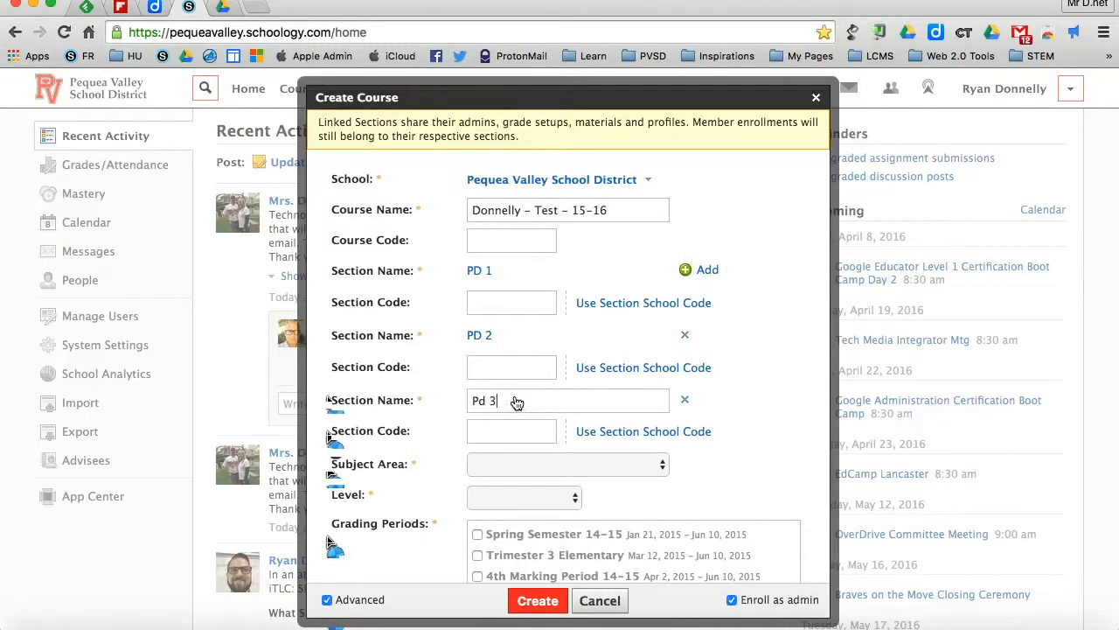
triple_click(516, 401)
text(PD 3)
click(782, 395)
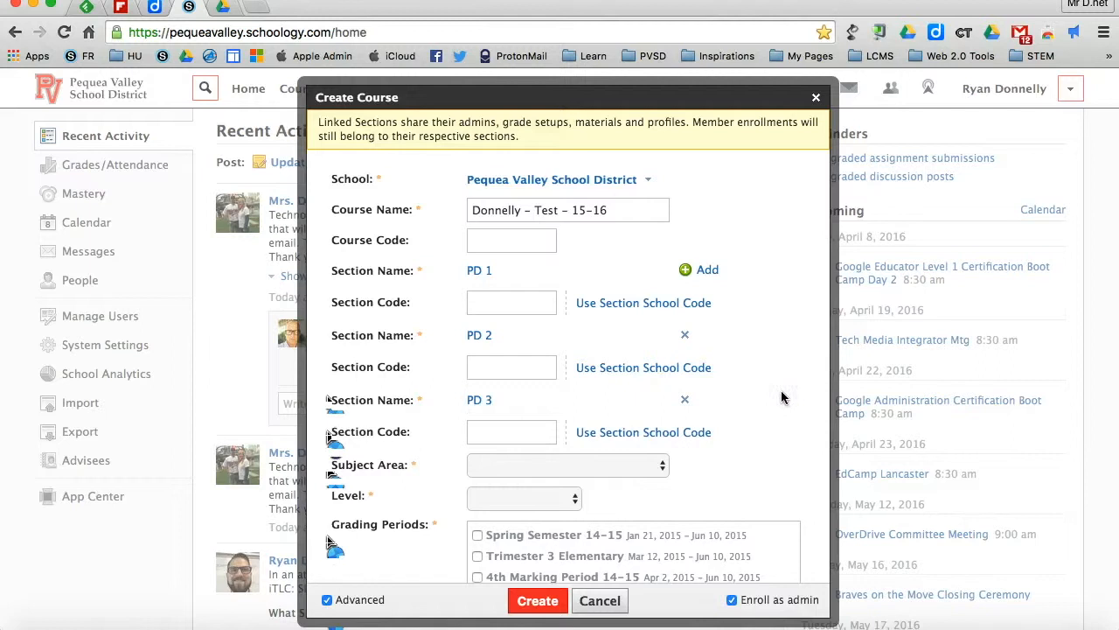
Step: Set the course's subject area to Other
scroll(782, 396, down, 2)
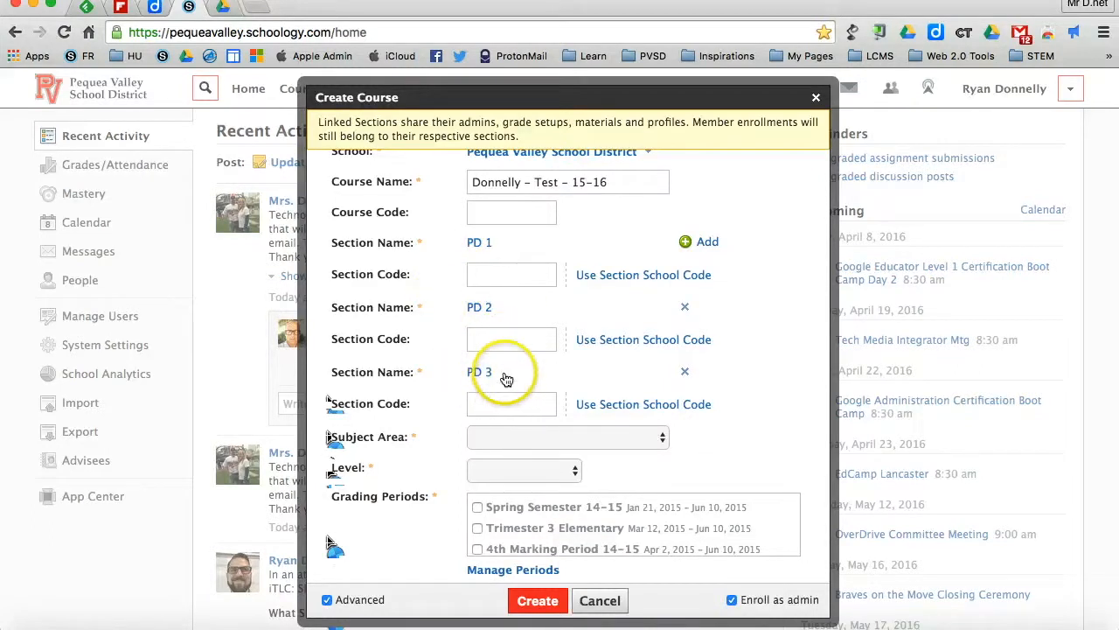
scroll(767, 387, down, 1)
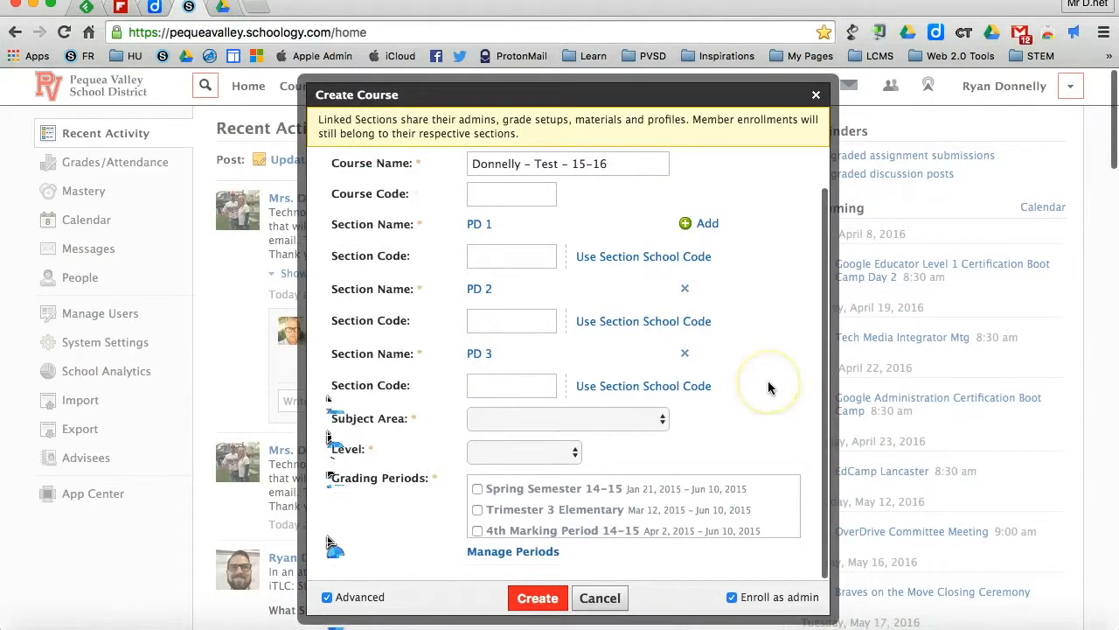
click(655, 419)
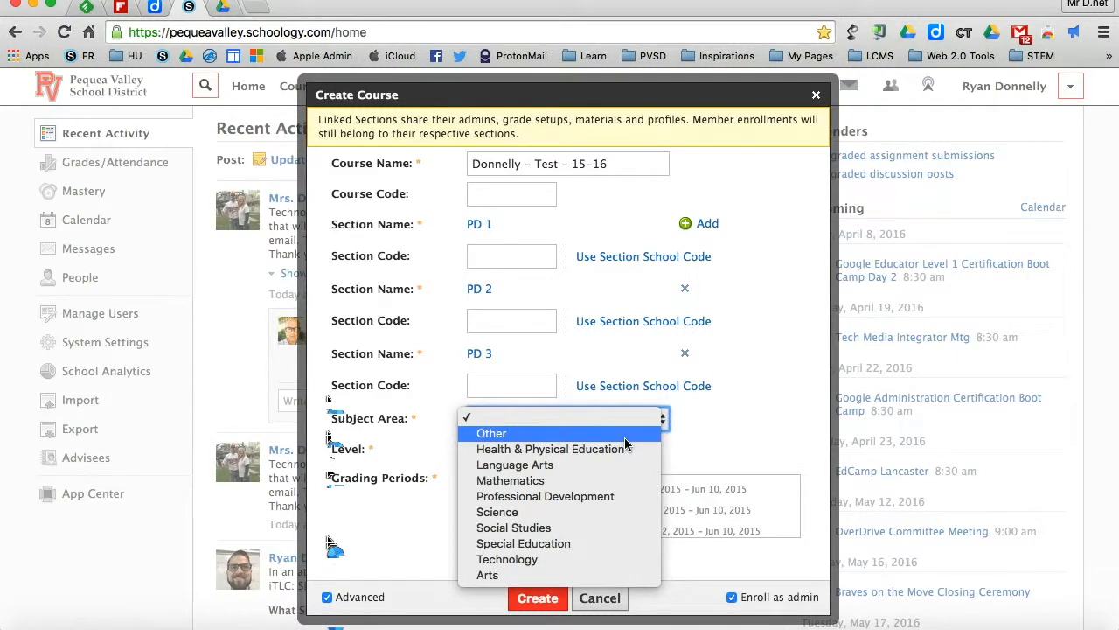
click(625, 435)
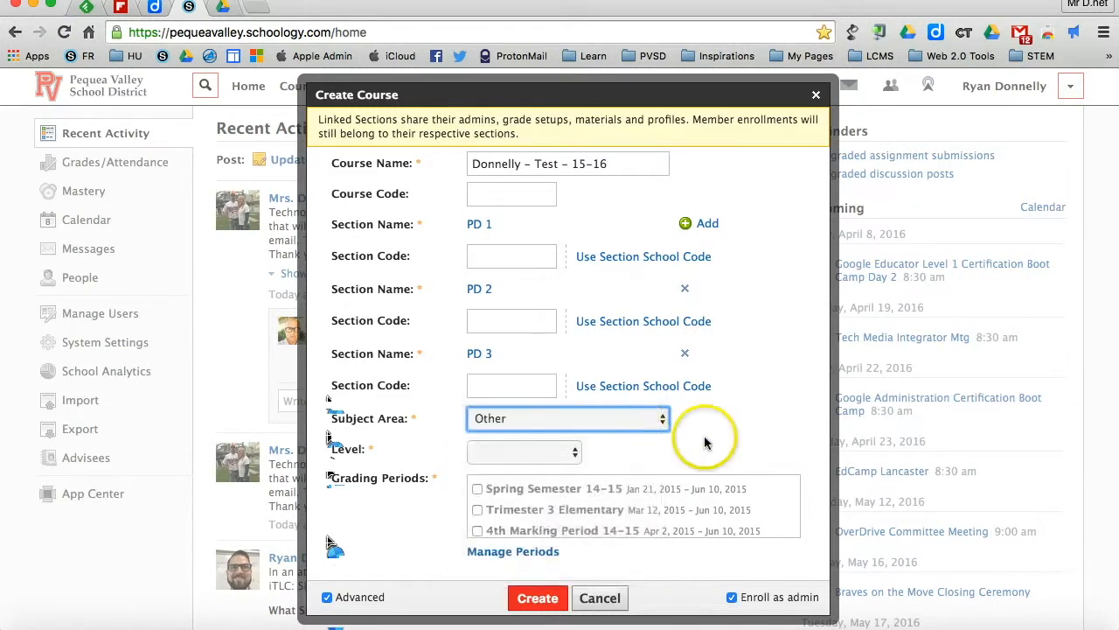
Step: Set the course level to a range from grade 9 to grade 12
scroll(731, 439, down, 1)
click(572, 414)
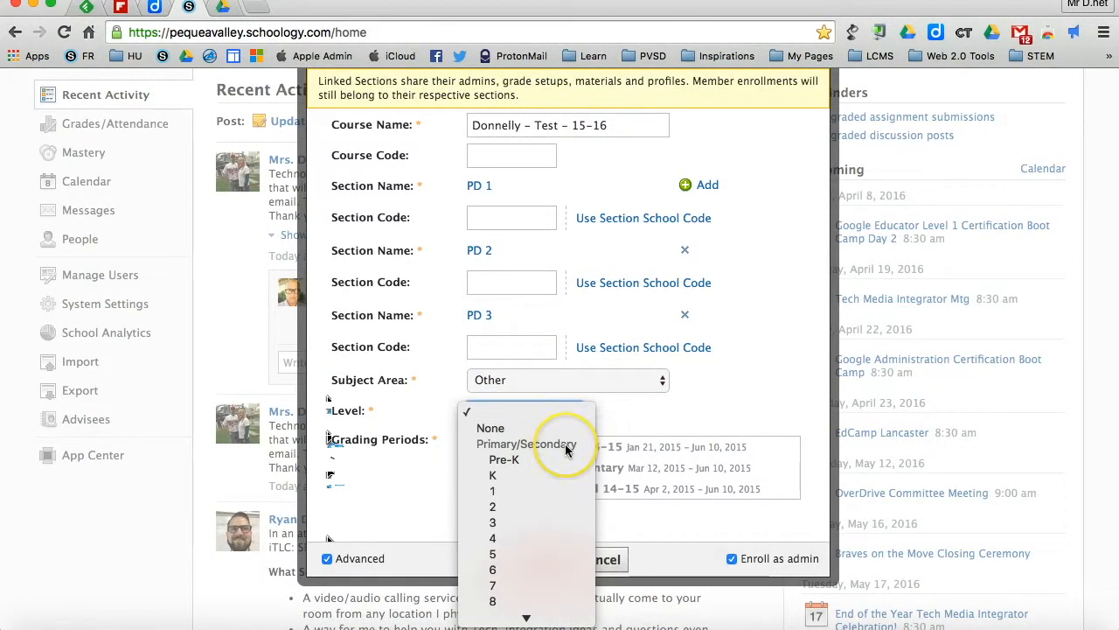
scroll(565, 447, down, 1)
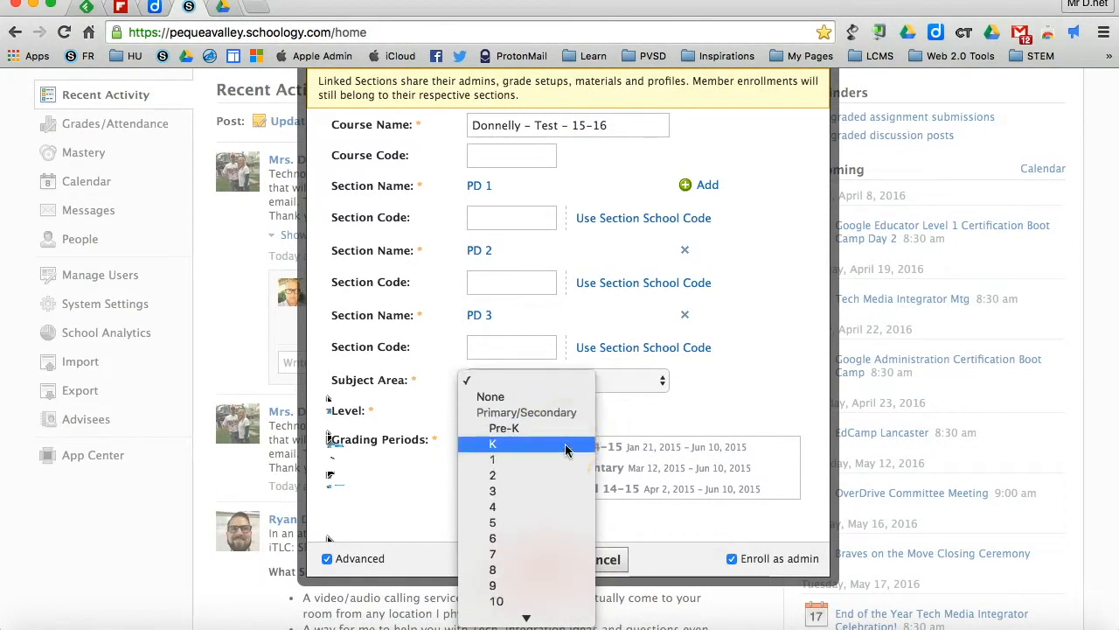
click(535, 570)
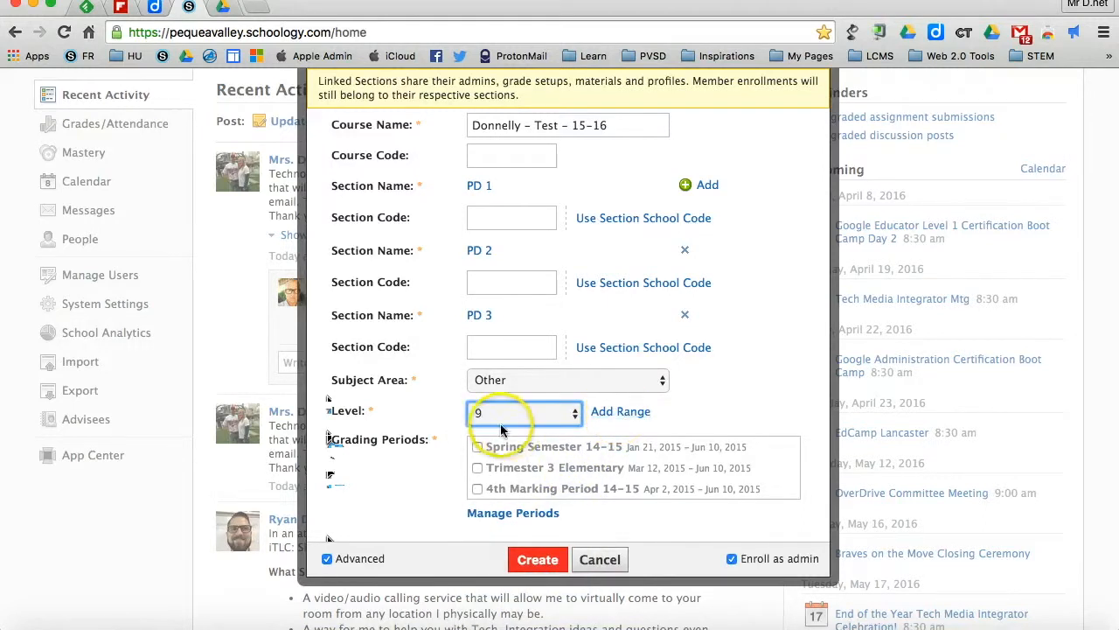
click(617, 414)
click(674, 413)
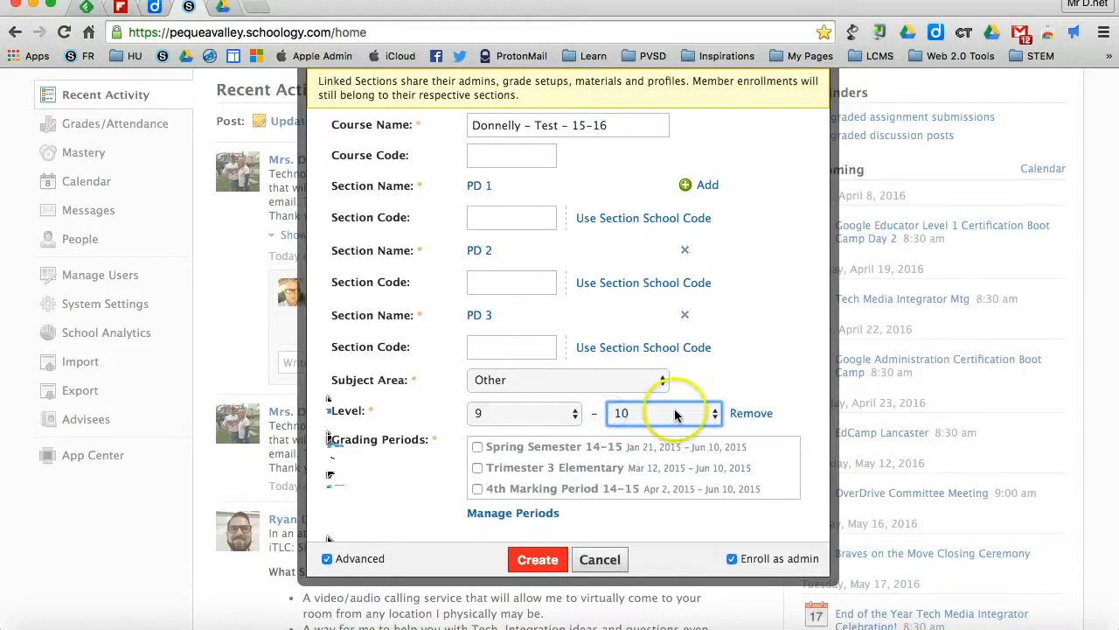
click(671, 443)
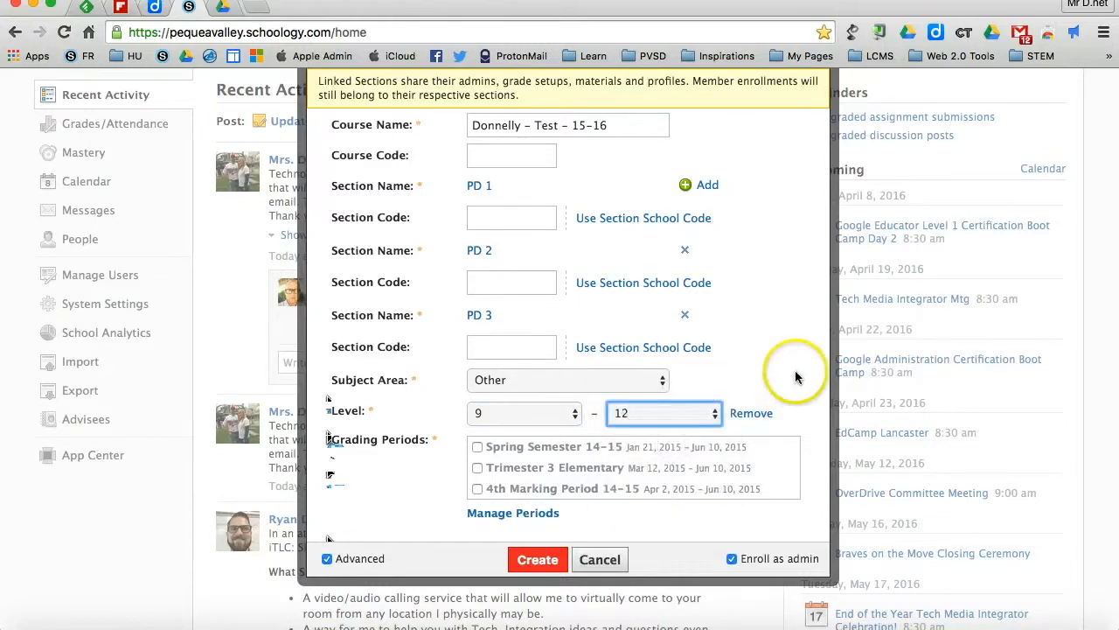
Step: Select the HS MP 4 grading period for the course, and clear that selection again
scroll(795, 370, down, 1)
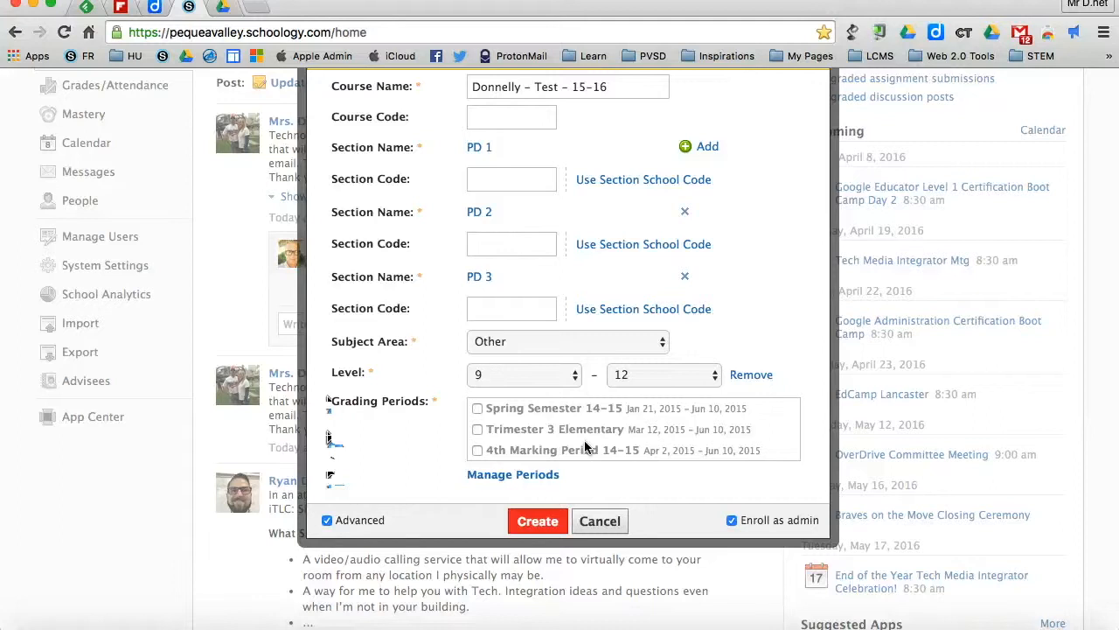
scroll(584, 444, down, 10)
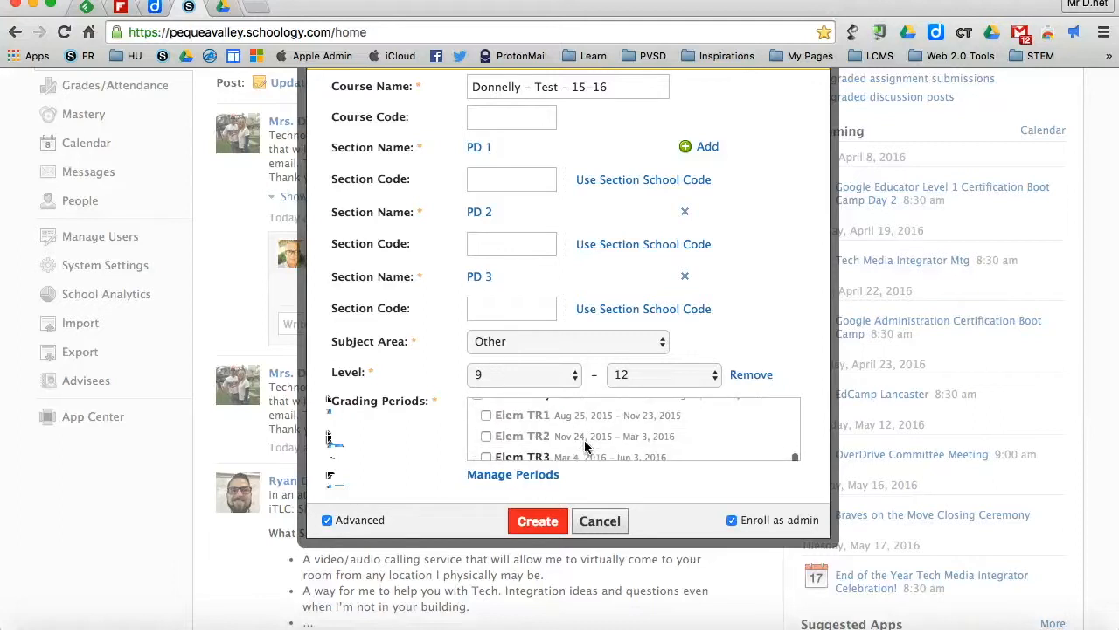
scroll(584, 441, down, 2)
click(486, 409)
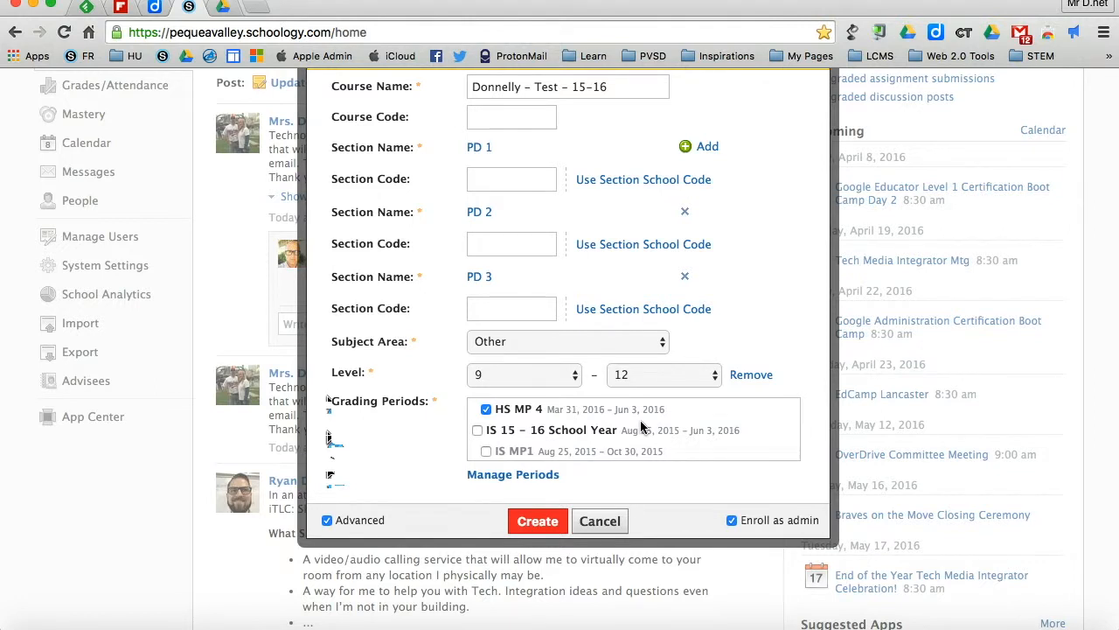
click(487, 409)
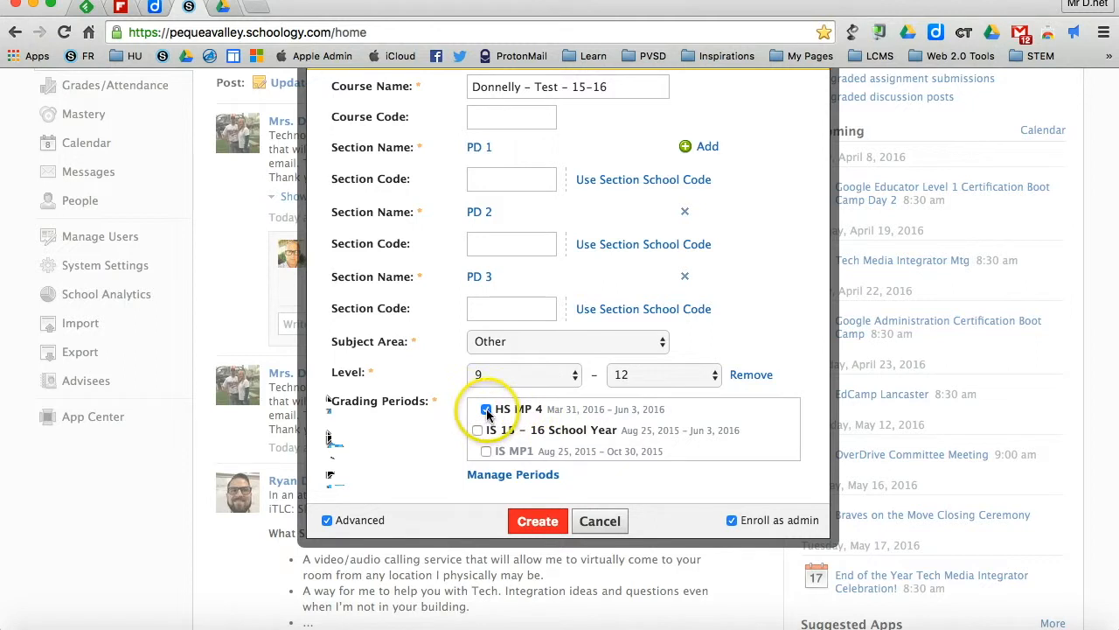
Step: Assign the Long Term grading period to the course and create the course with its three sections
scroll(533, 418, down, 3)
scroll(536, 419, down, 5)
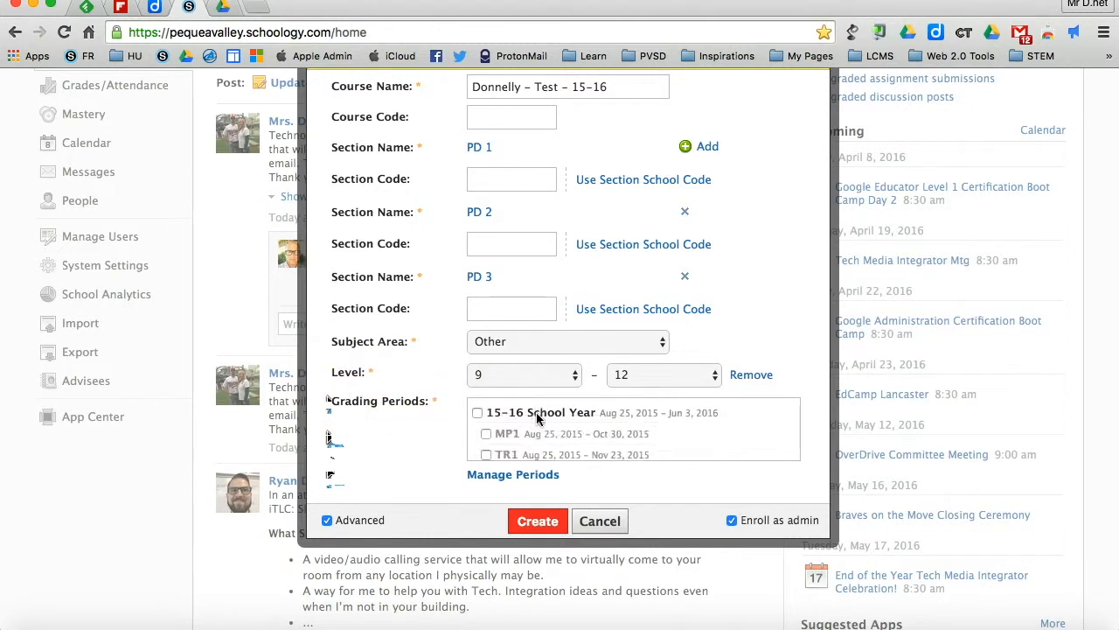
scroll(536, 419, down, 6)
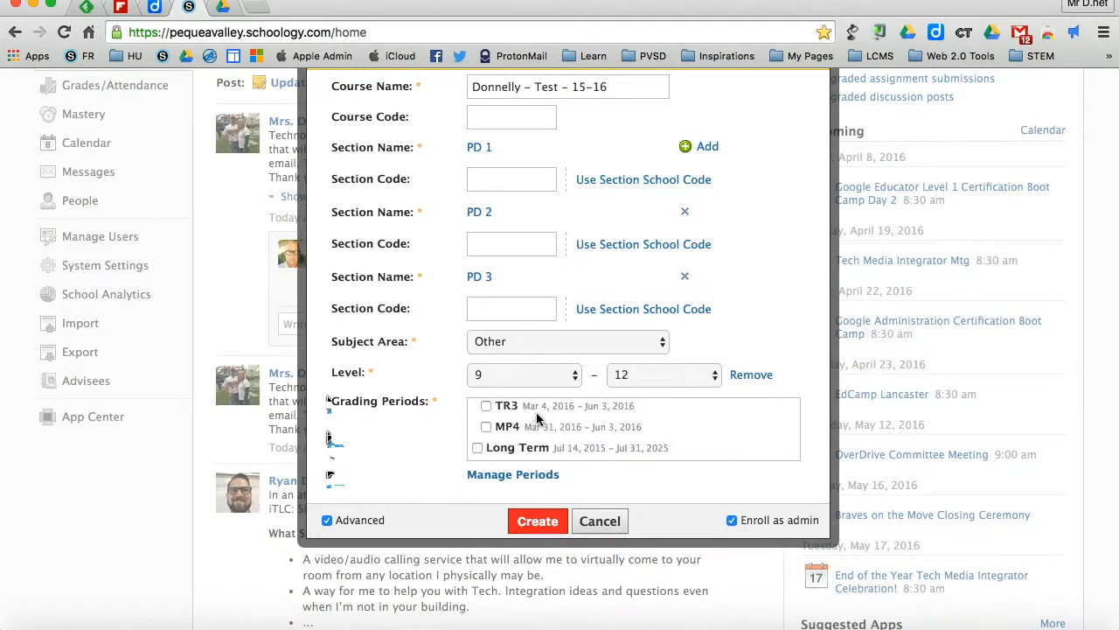
click(477, 403)
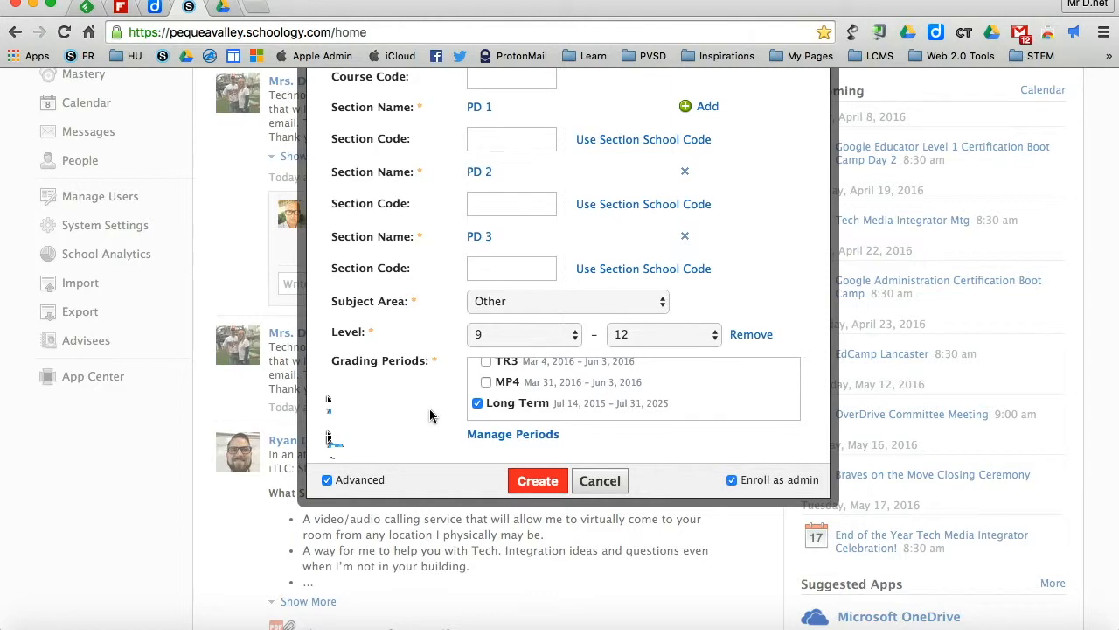
scroll(429, 408, up, 3)
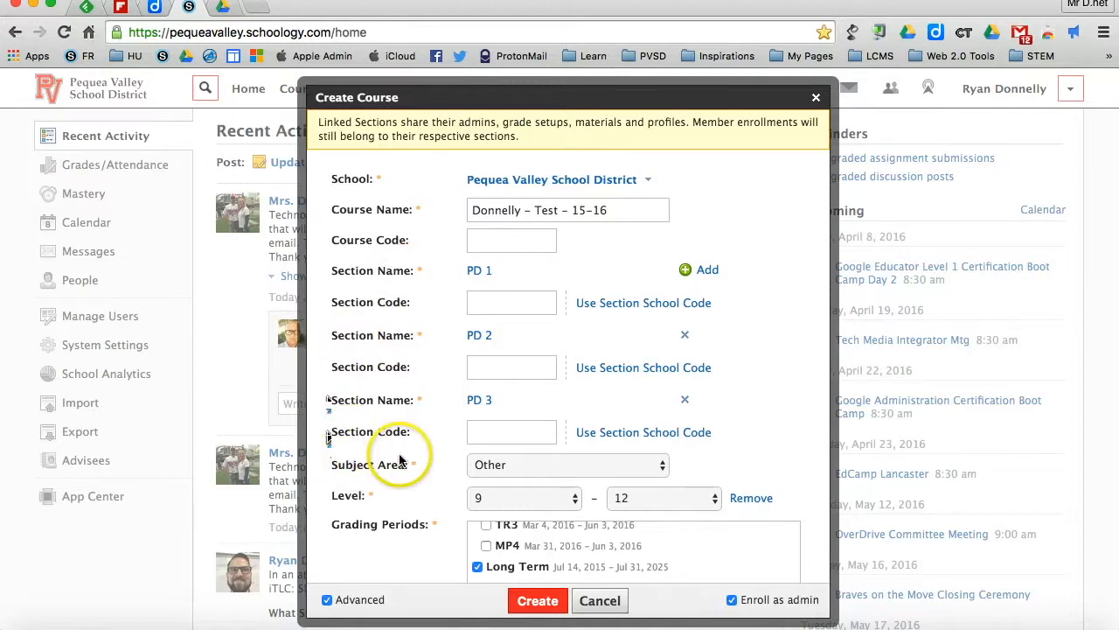
click(524, 603)
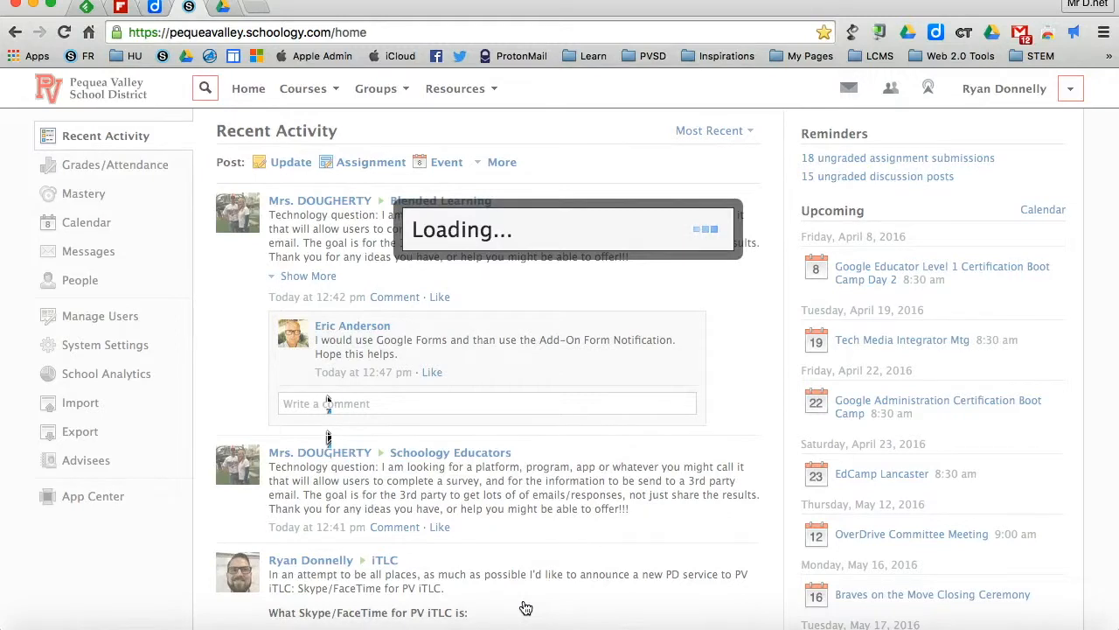